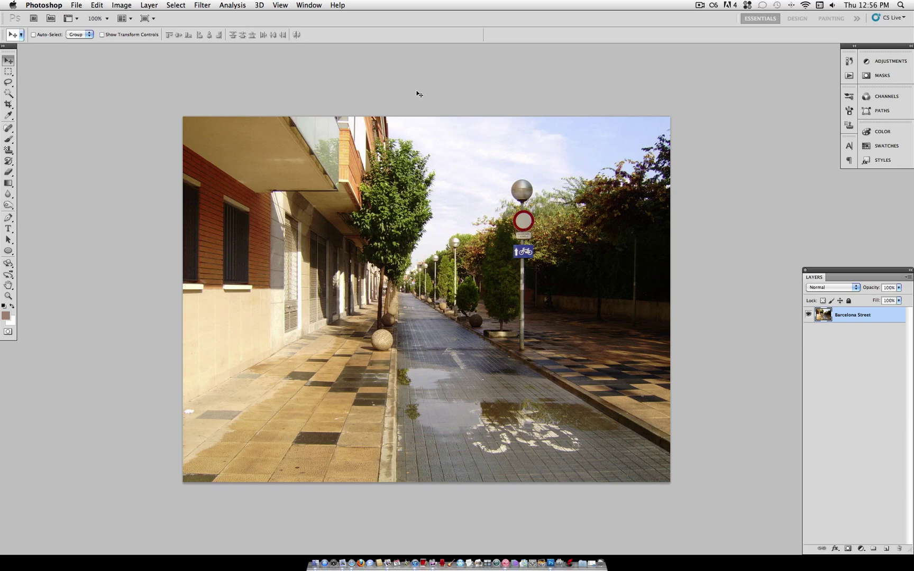
# Apply a Lens Correction vignette with amount -80 and midpoint +48 to the street photo
pyautogui.click(212, 5)
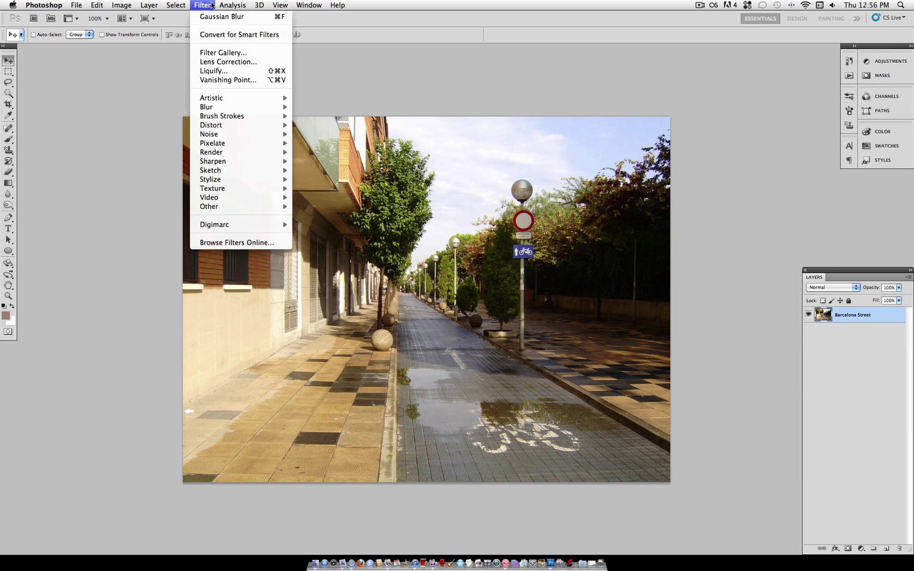
pyautogui.click(254, 65)
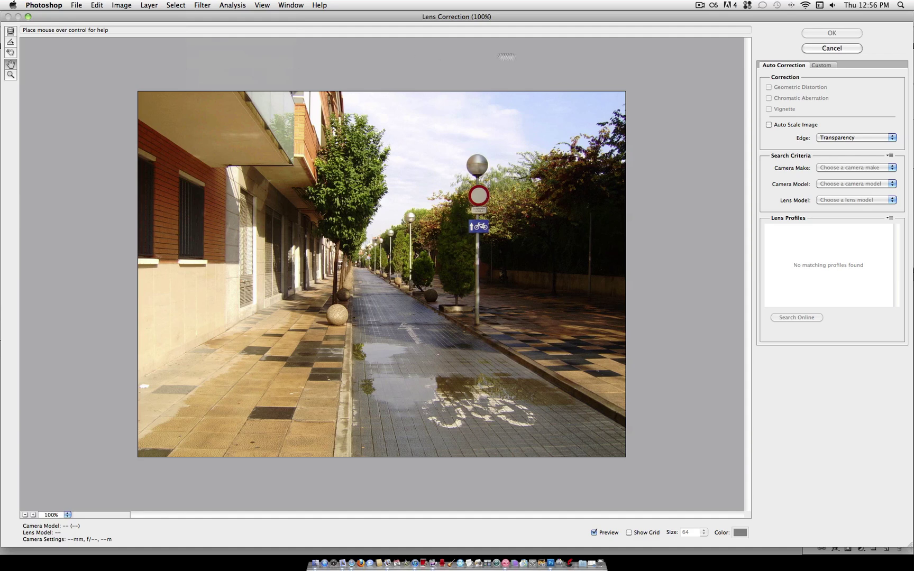
pyautogui.click(827, 68)
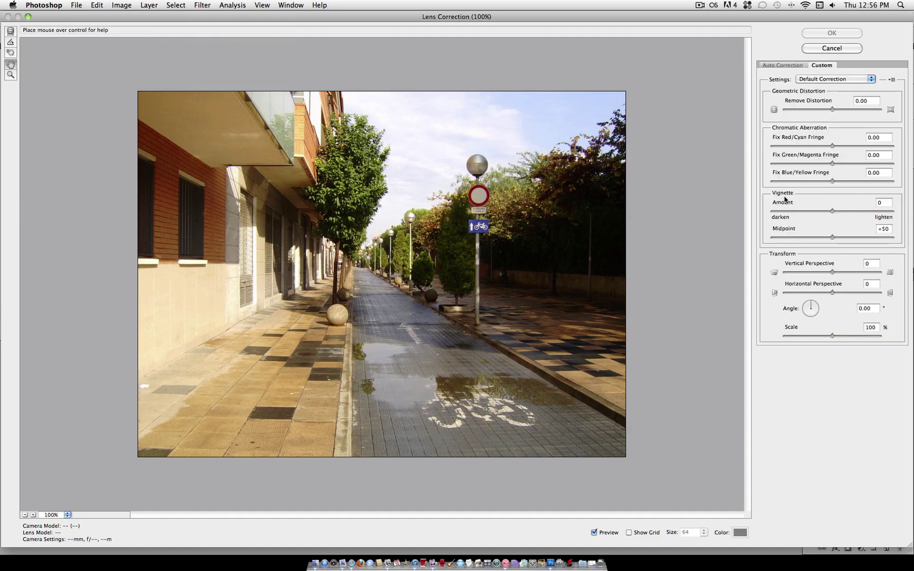
pyautogui.moveTo(832, 211); pyautogui.dragTo(784, 215)
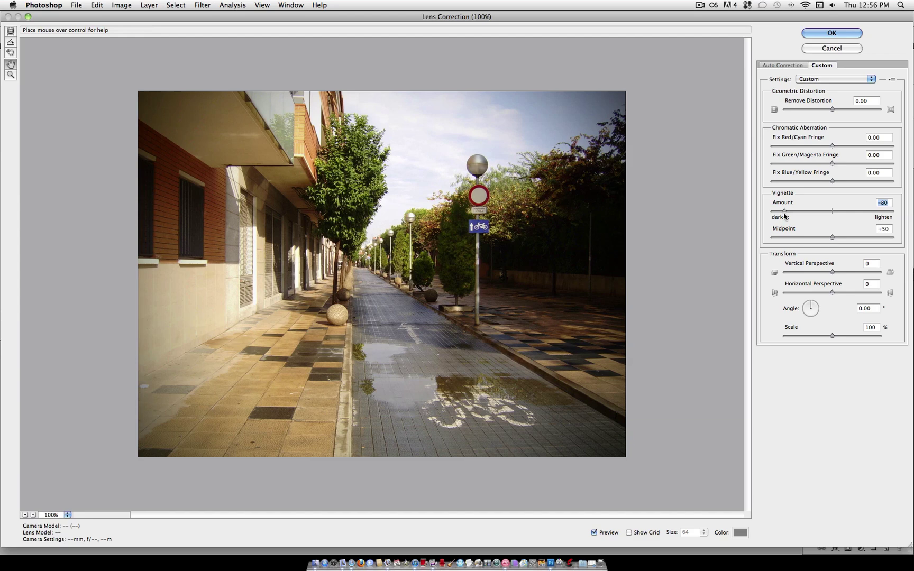
pyautogui.click(832, 237)
pyautogui.moveTo(832, 238); pyautogui.dragTo(830, 238)
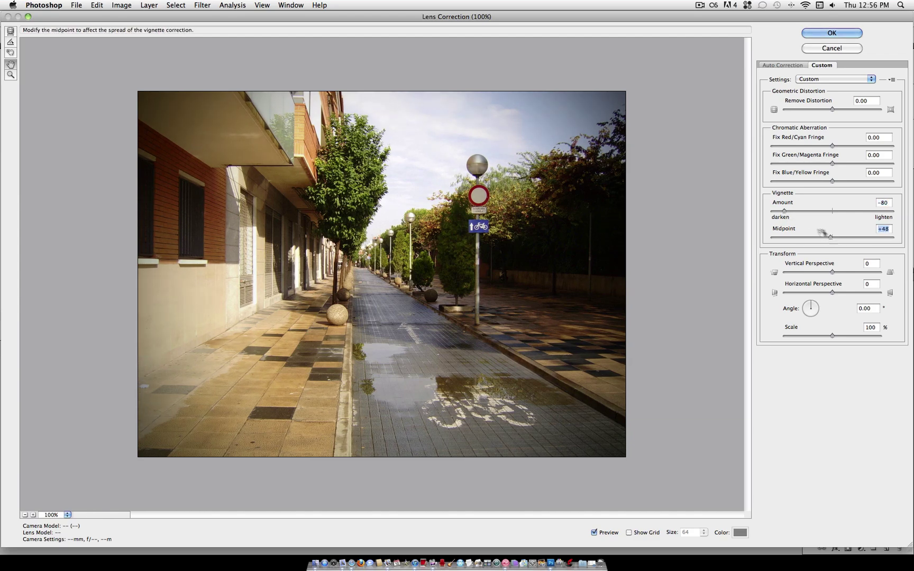
pyautogui.click(831, 34)
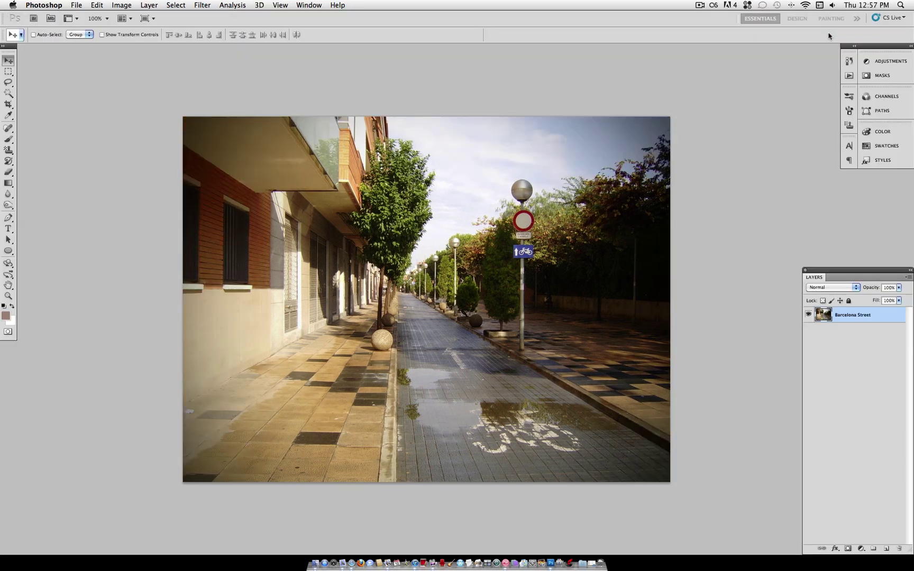
# Create a new empty layer keeping the default name Layer 1
pyautogui.click(150, 5)
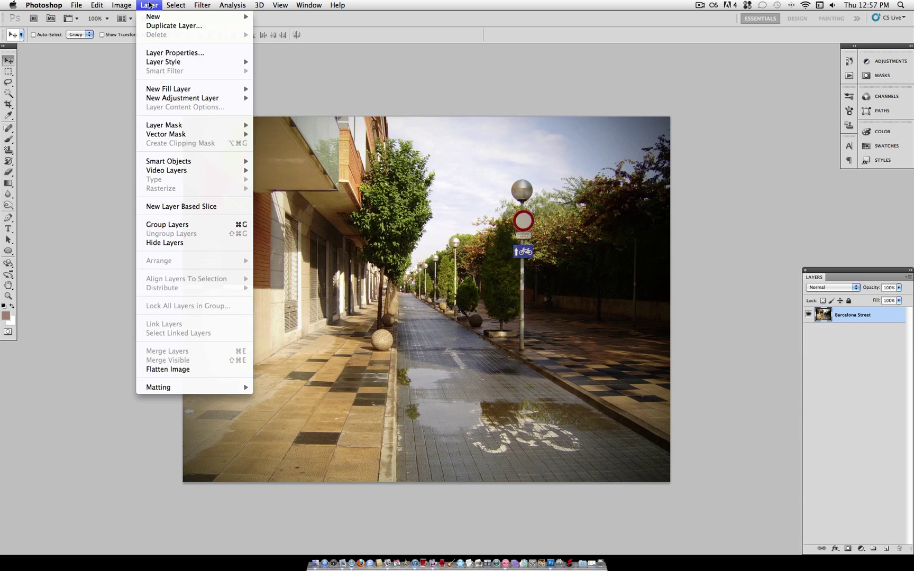
pyautogui.moveTo(150, 17)
pyautogui.click(290, 20)
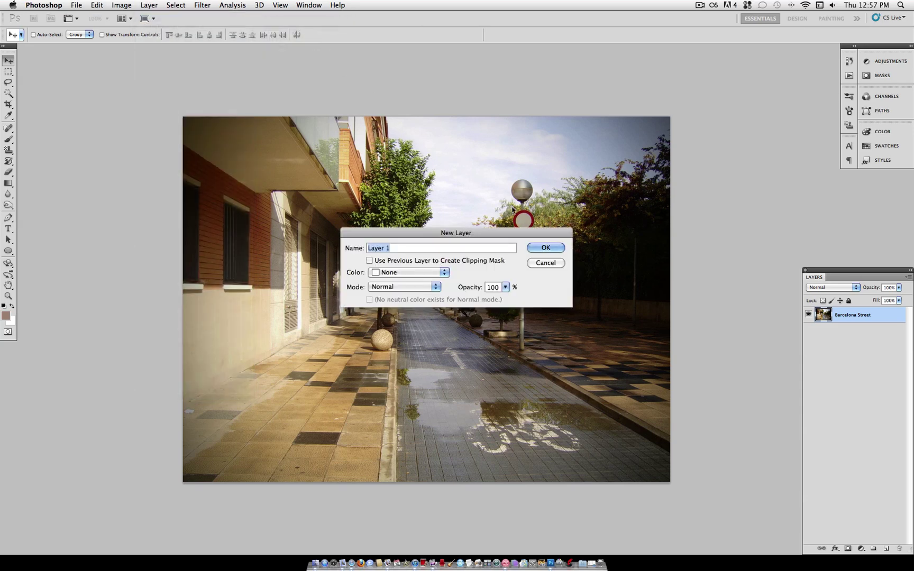
pyautogui.click(545, 248)
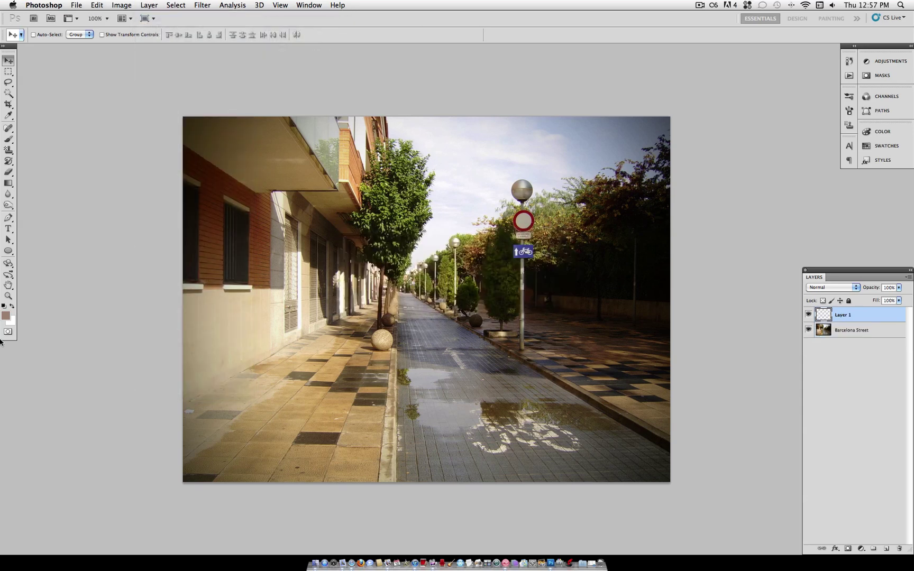
# Reset default colours, then set the foreground colour to grey-brown #978675
pyautogui.click(4, 306)
pyautogui.click(6, 316)
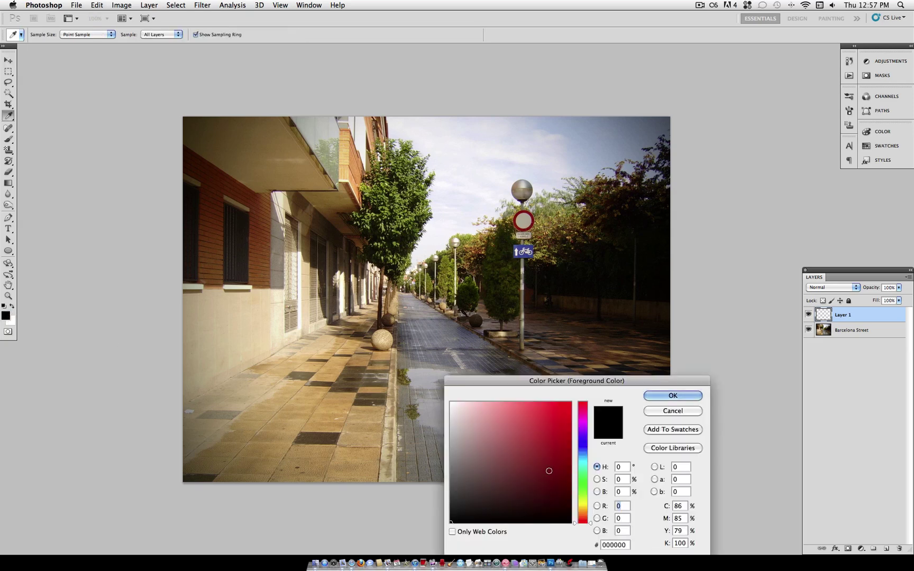
pyautogui.click(585, 517)
pyautogui.moveTo(586, 517); pyautogui.dragTo(586, 513)
pyautogui.click(489, 492)
pyautogui.moveTo(489, 492); pyautogui.dragTo(477, 451)
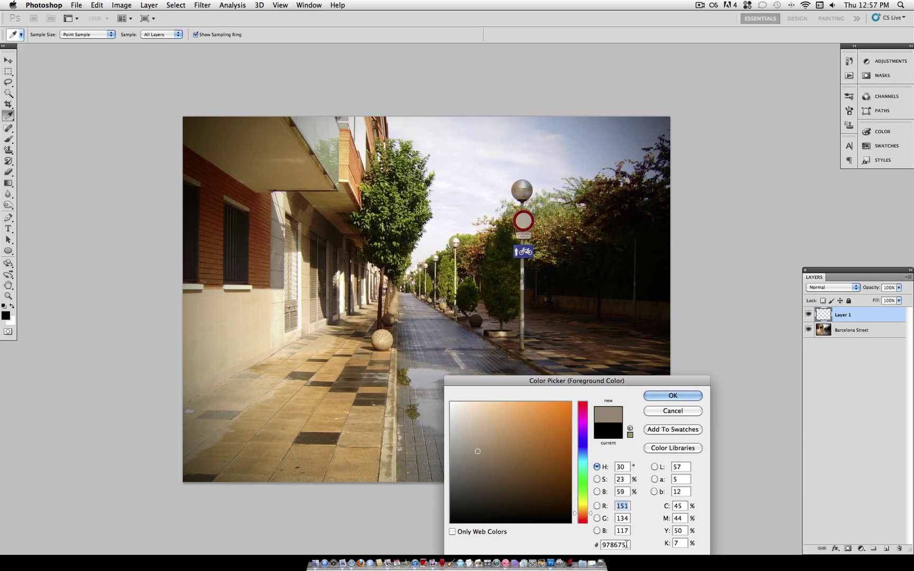
pyautogui.moveTo(609, 381); pyautogui.dragTo(574, 271)
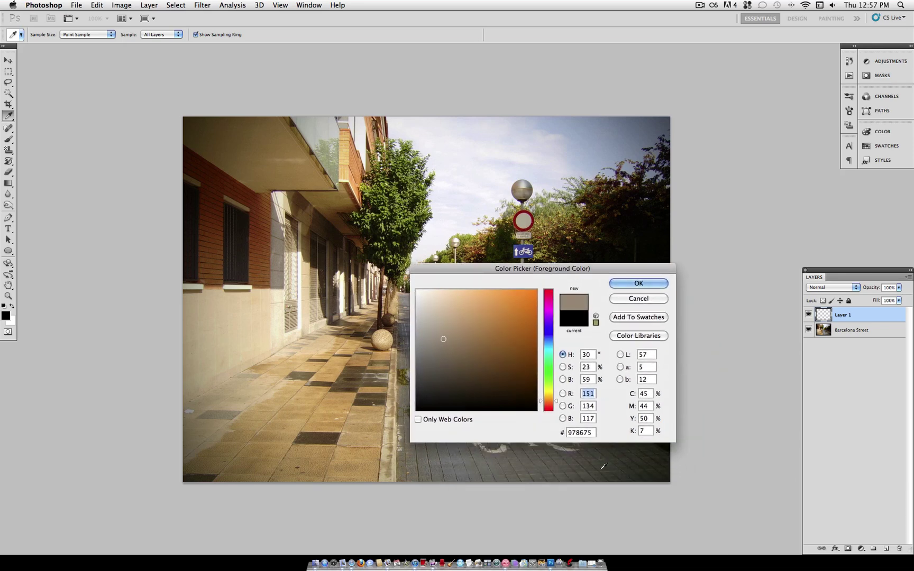
pyautogui.moveTo(594, 433); pyautogui.dragTo(544, 434)
pyautogui.click(651, 284)
# Fill Layer 1 with Filter > Render > Clouds in grey-brown and white
pyautogui.press('v')
pyautogui.click(210, 4)
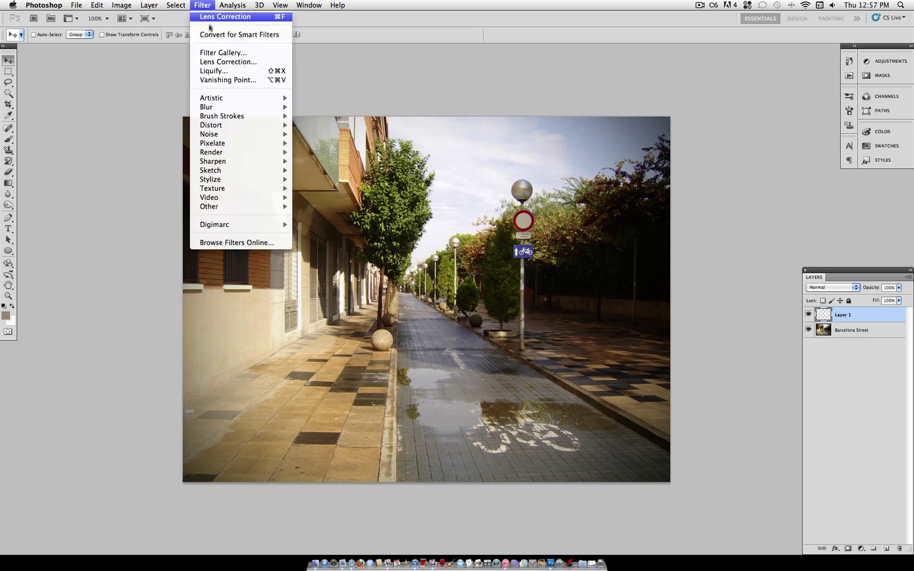
pyautogui.moveTo(231, 152)
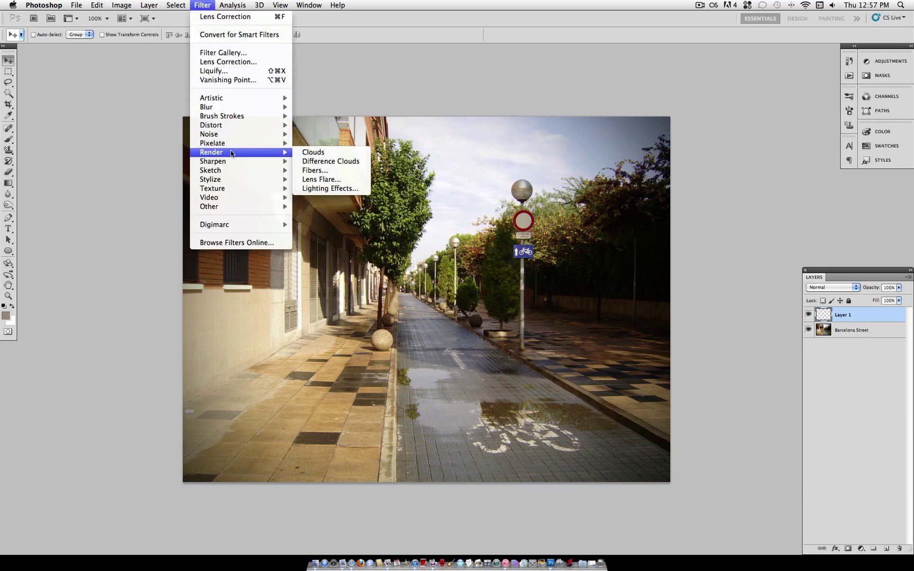
pyautogui.click(326, 152)
pyautogui.click(207, 4)
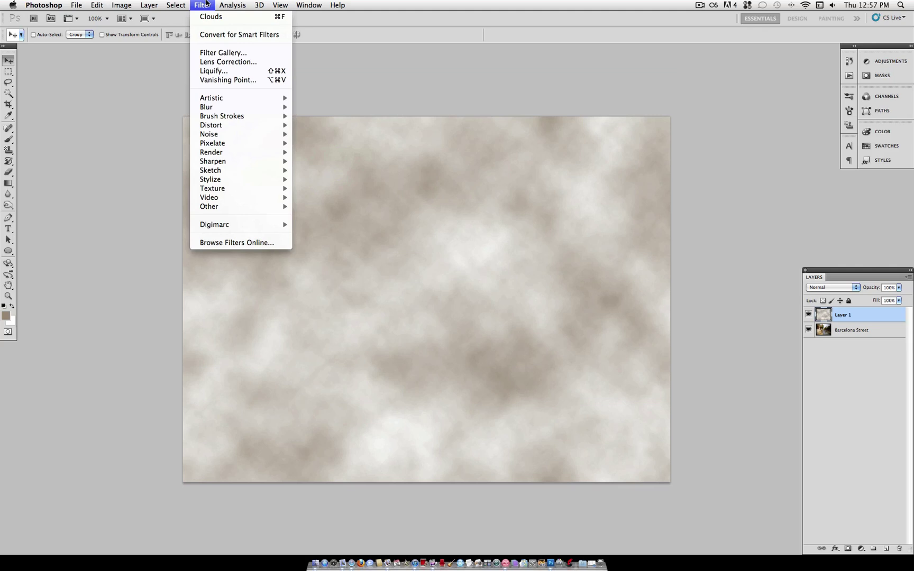
# Apply Render > Fibers (Variance 1, Strength 1) to Layer 1 after randomizing the pattern several times
pyautogui.moveTo(240, 151)
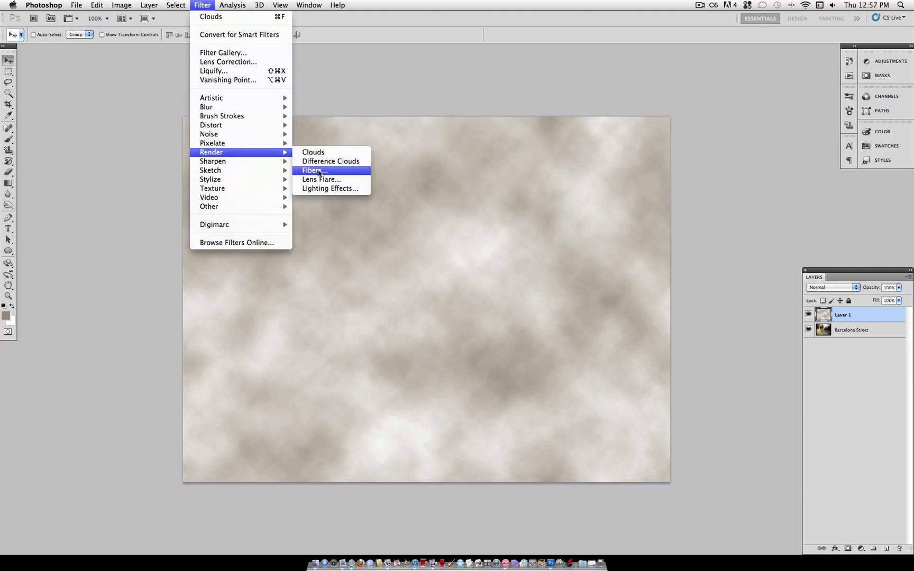
pyautogui.click(324, 171)
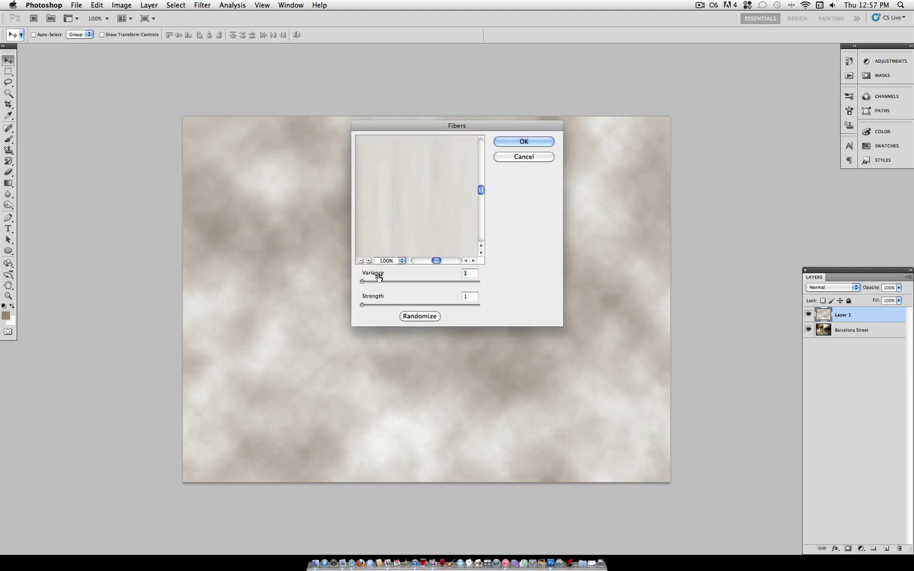
pyautogui.click(360, 261)
pyautogui.click(360, 260)
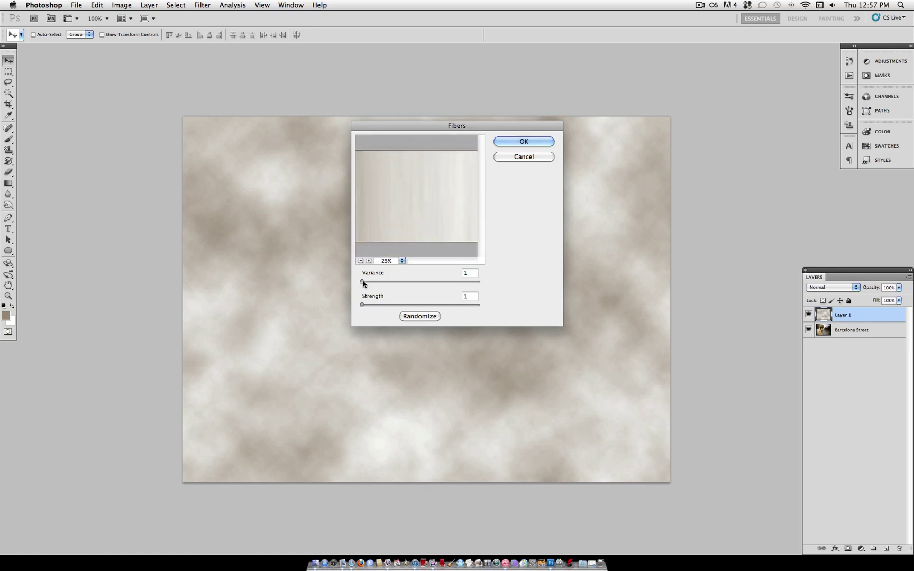
pyautogui.click(417, 317)
pyautogui.click(417, 318)
pyautogui.click(416, 318)
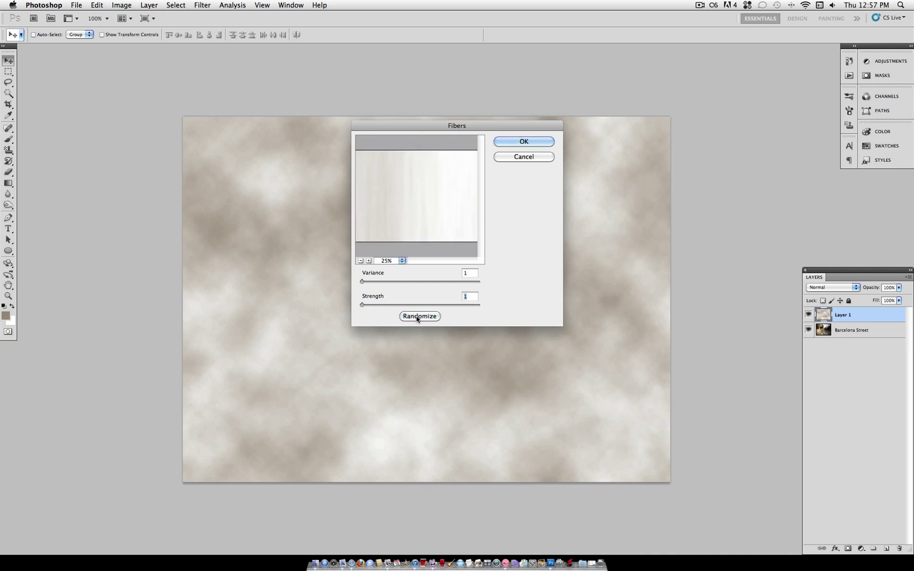
pyautogui.click(412, 186)
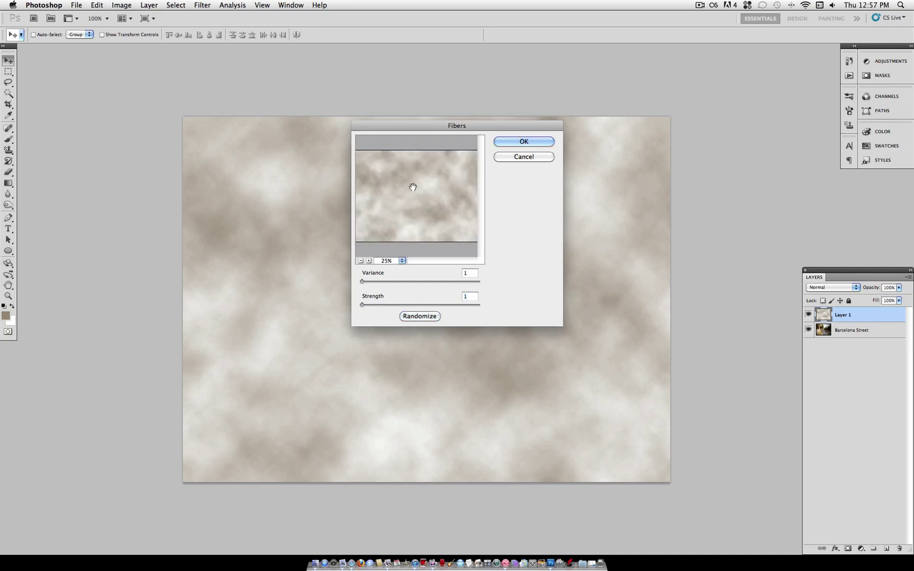
pyautogui.click(533, 142)
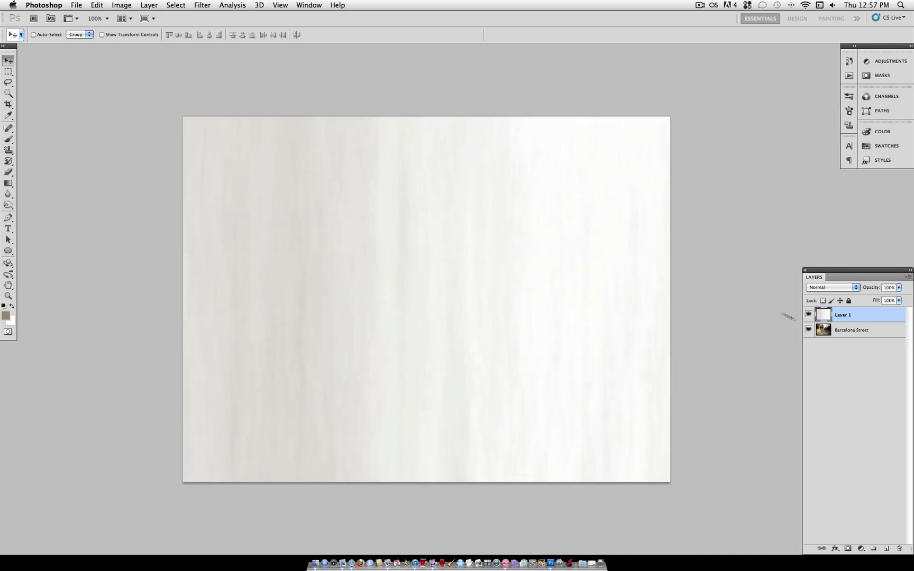
# Try Multiply and Color Burn blend modes on the fibers layer, settling on Multiply
pyautogui.click(846, 289)
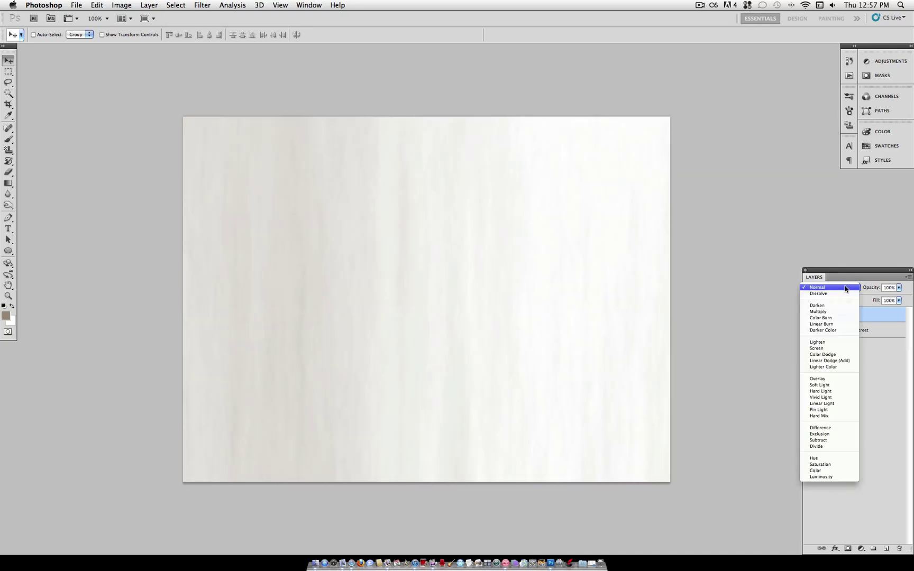
pyautogui.click(842, 316)
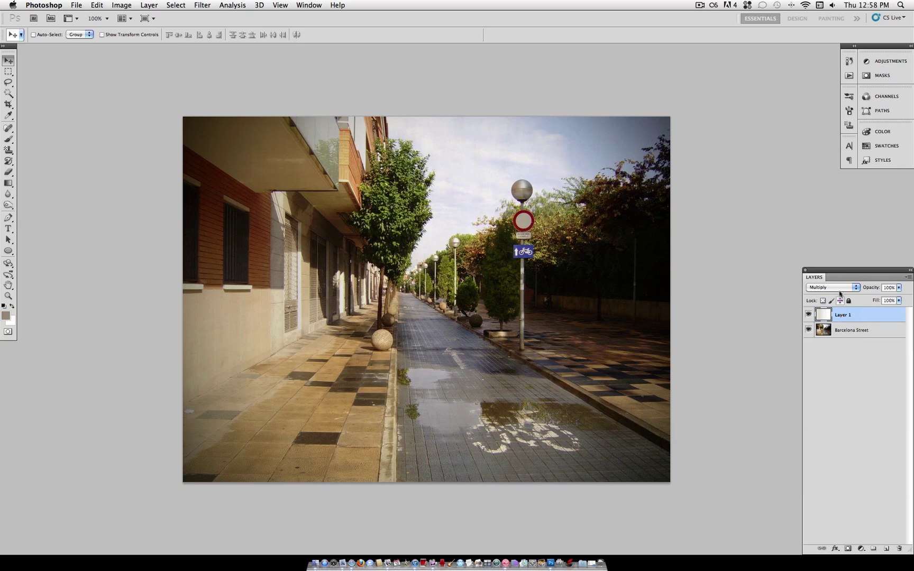
pyautogui.click(840, 287)
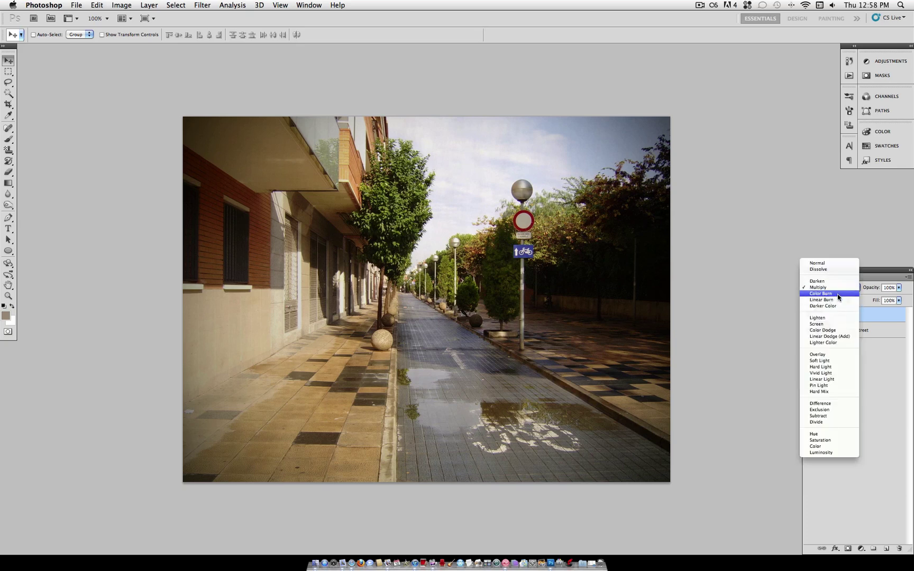
pyautogui.click(838, 294)
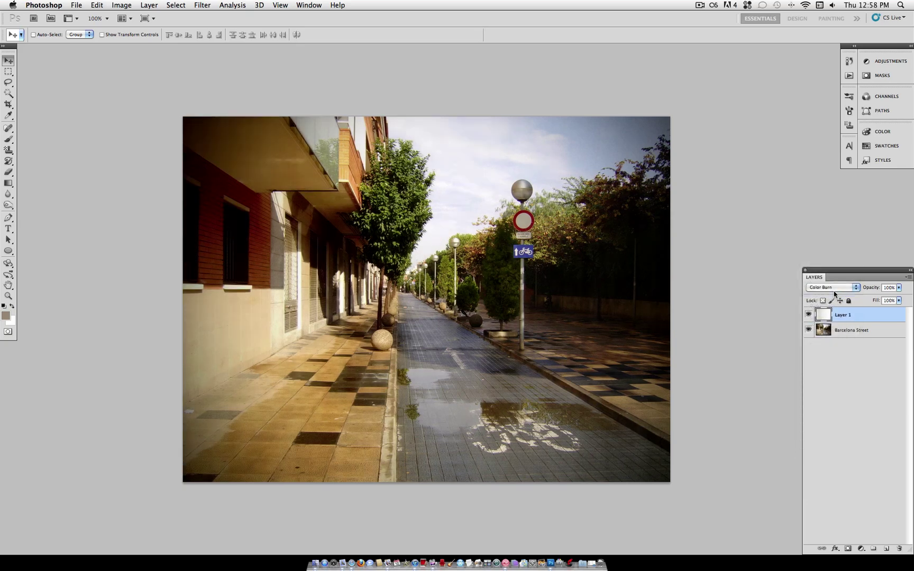
pyautogui.click(834, 293)
pyautogui.click(830, 281)
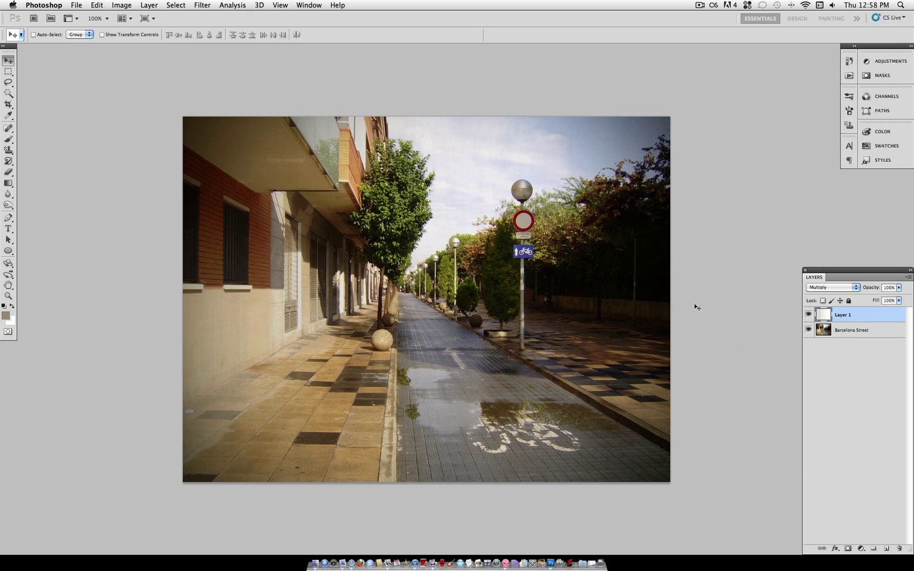
# Add a Gradient Map adjustment layer named Gradient Map 1
pyautogui.click(149, 5)
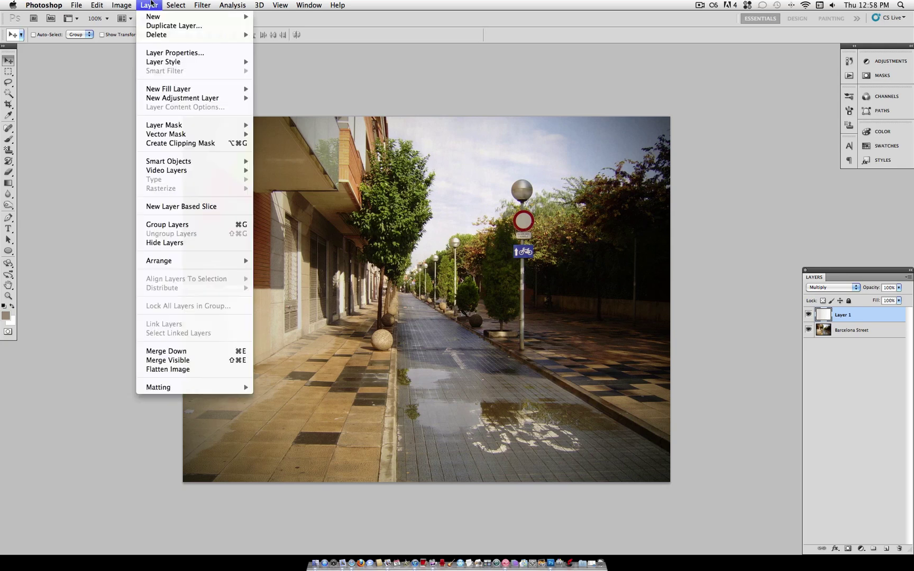
pyautogui.moveTo(196, 101)
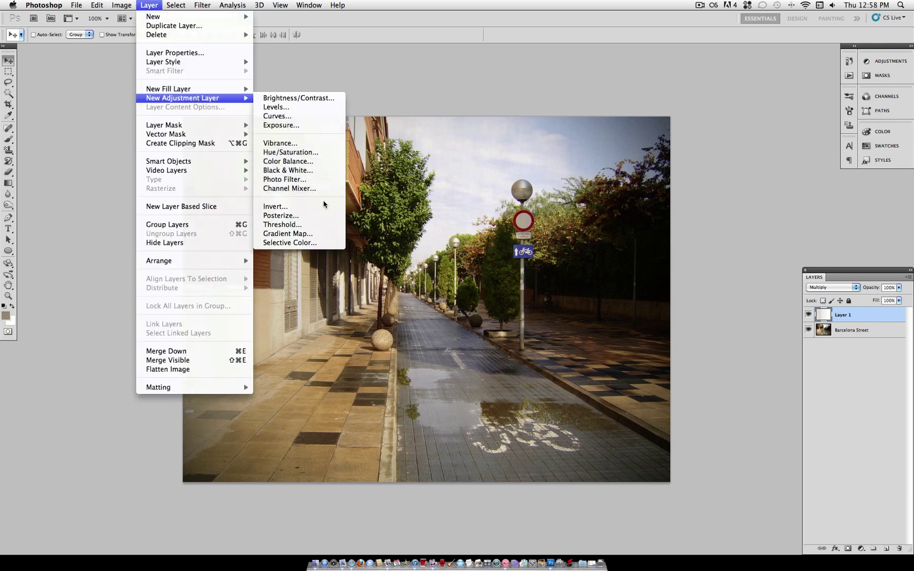
pyautogui.click(328, 234)
pyautogui.click(530, 250)
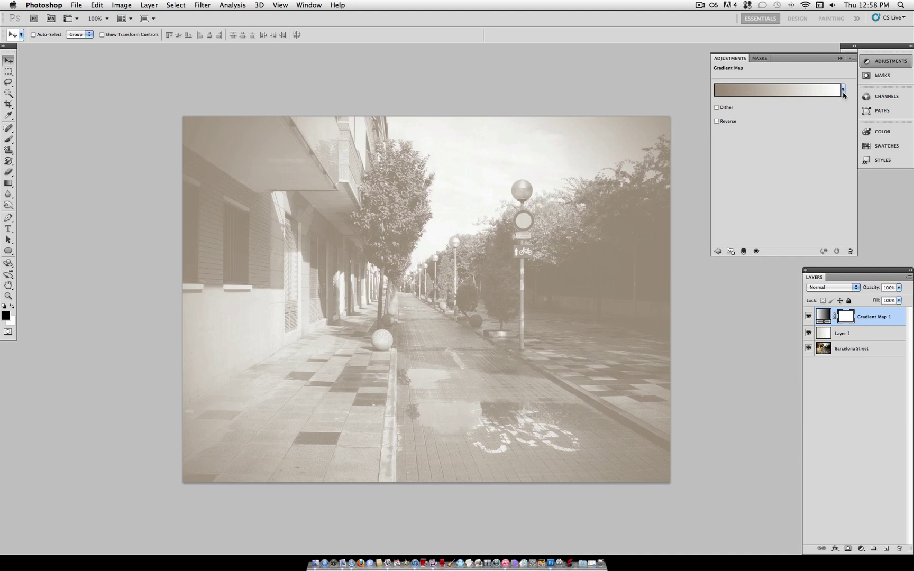
# Load the Special Effects gradients, choose the green one, and tick Reverse
pyautogui.click(843, 91)
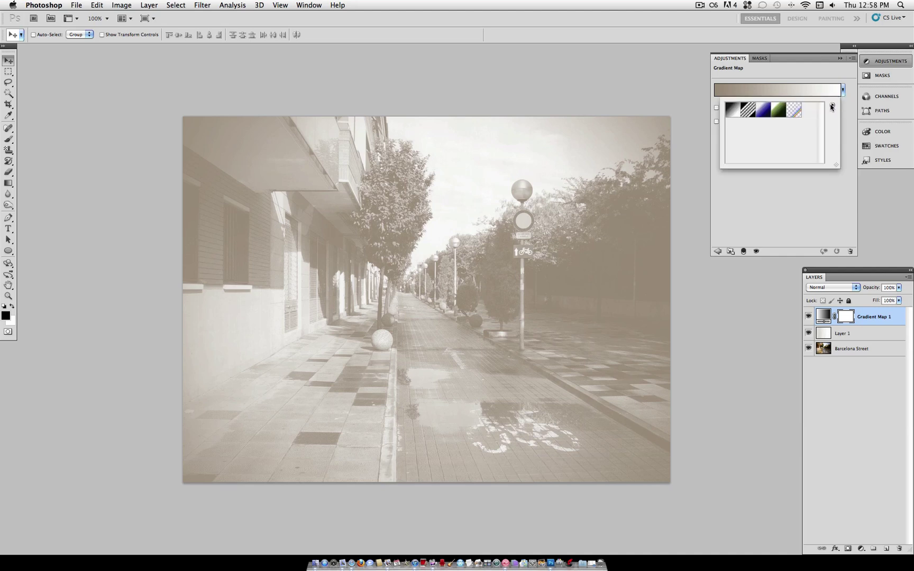
pyautogui.click(833, 108)
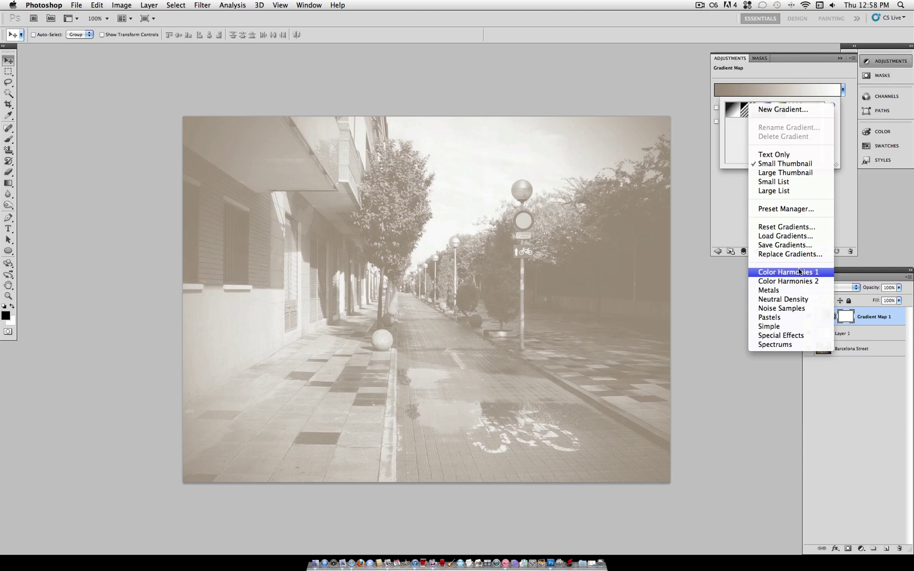
pyautogui.click(797, 336)
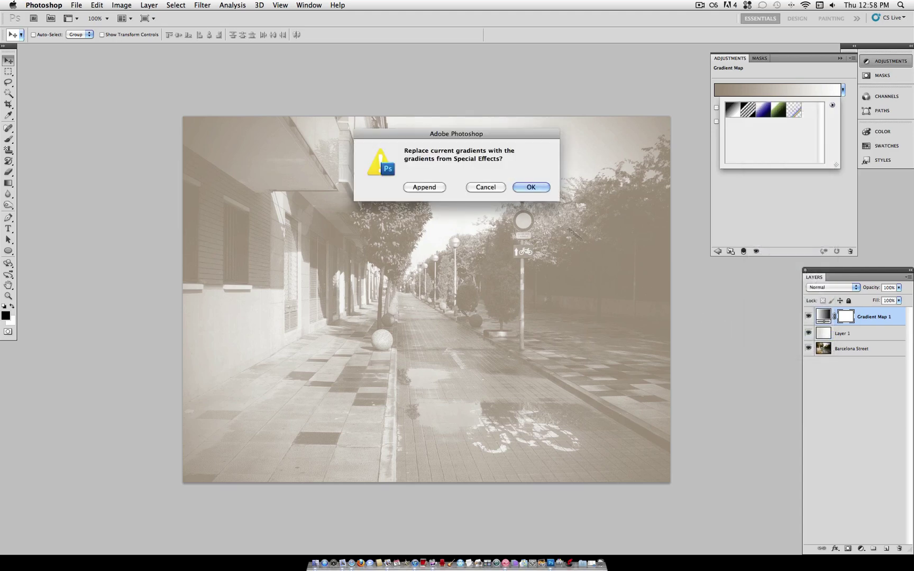
pyautogui.click(529, 188)
pyautogui.click(777, 112)
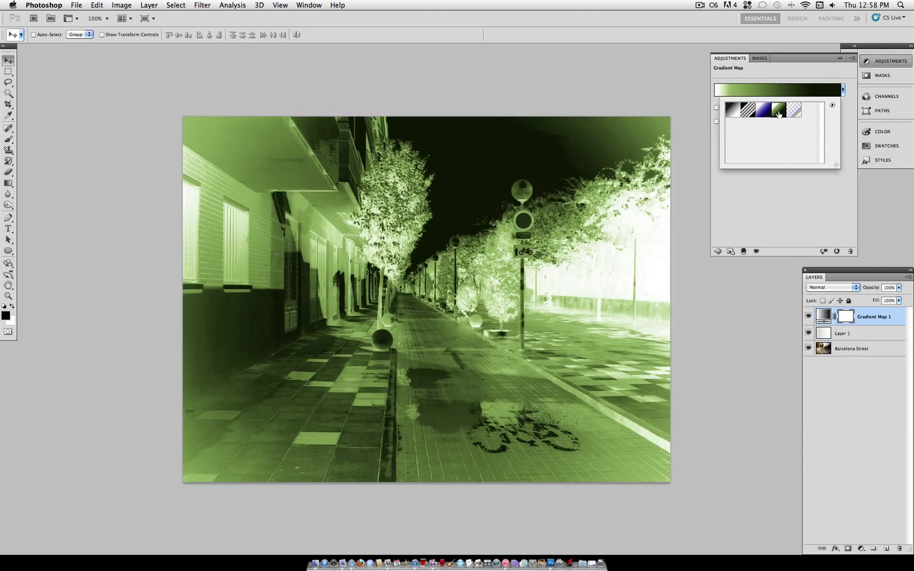
pyautogui.click(843, 91)
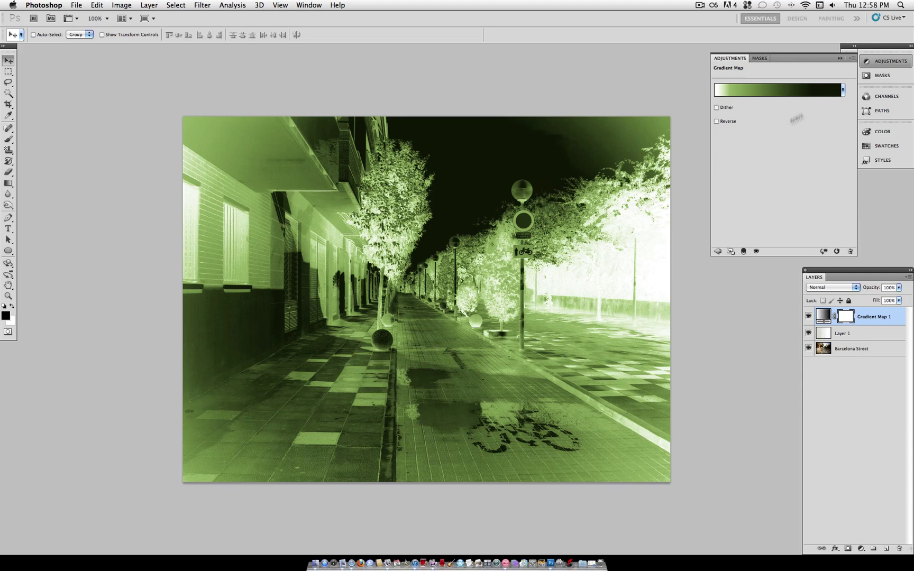
pyautogui.click(717, 122)
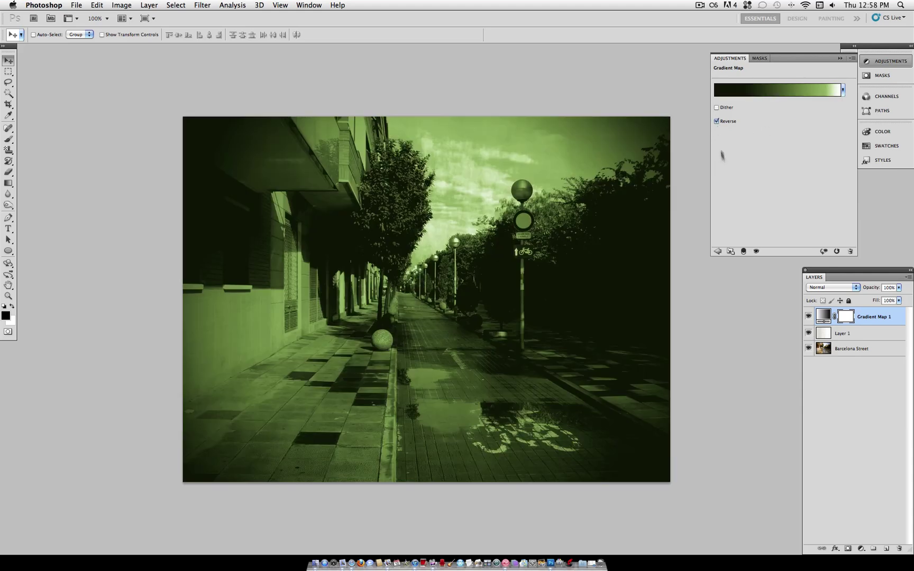
pyautogui.click(823, 288)
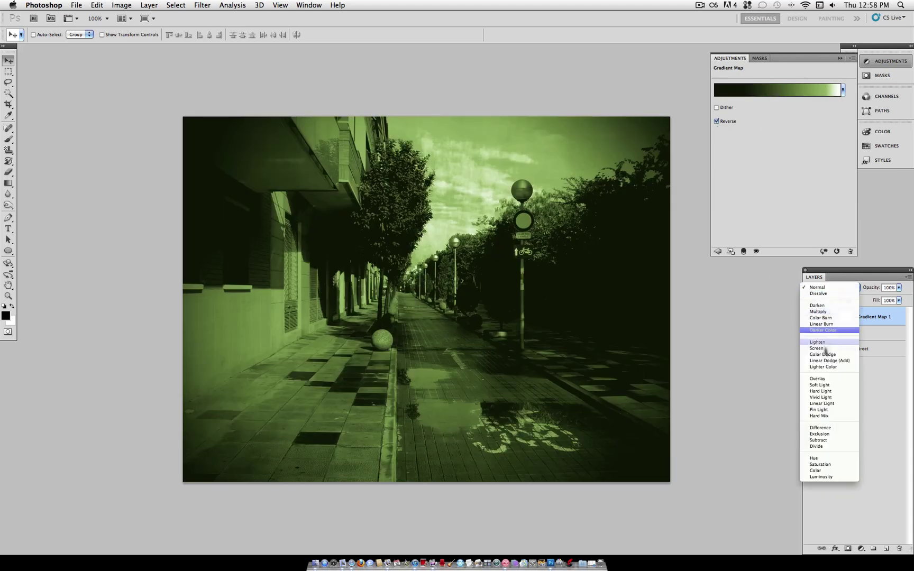
# Set Gradient Map 1 to Overlay, then toggle the toning layers to compare before and after
pyautogui.click(824, 378)
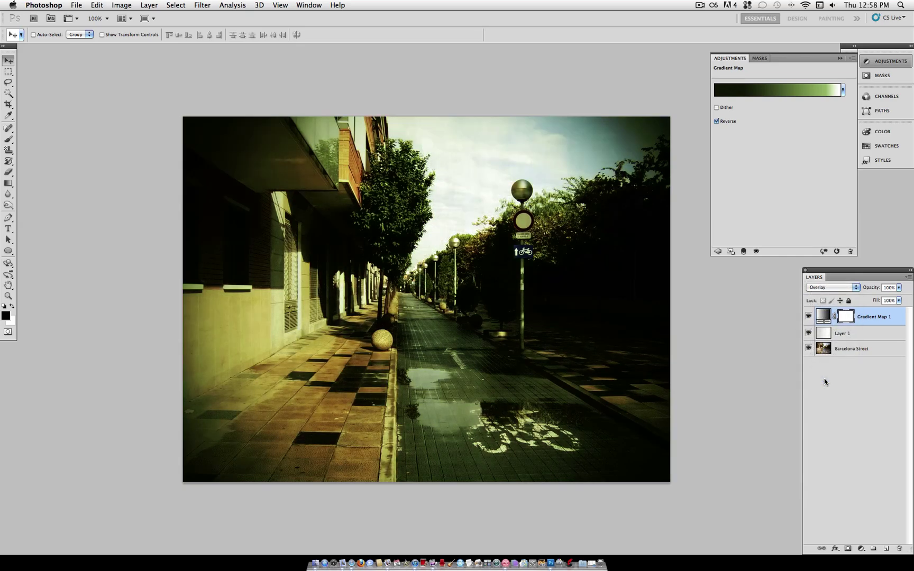
pyautogui.click(840, 58)
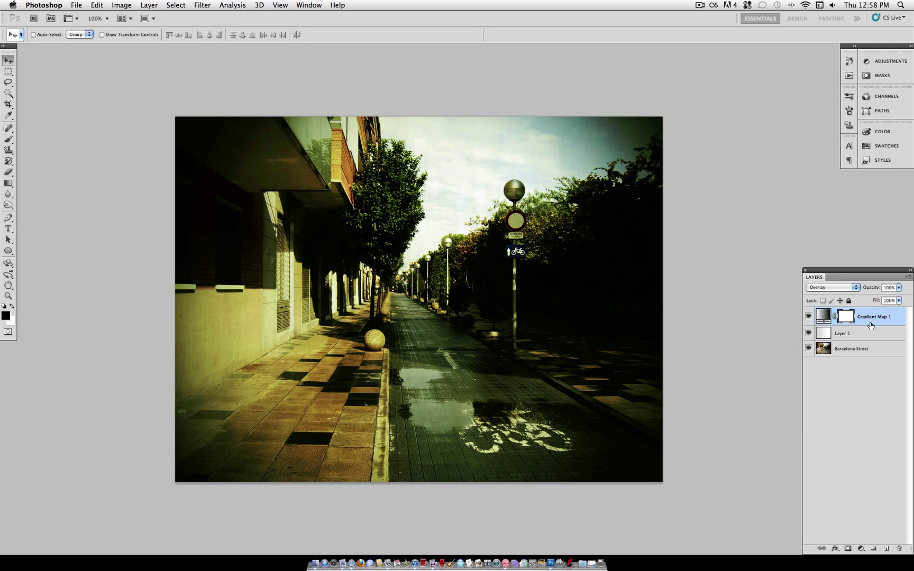
pyautogui.keyDown('alt'); pyautogui.click(807, 348); pyautogui.keyUp('alt')
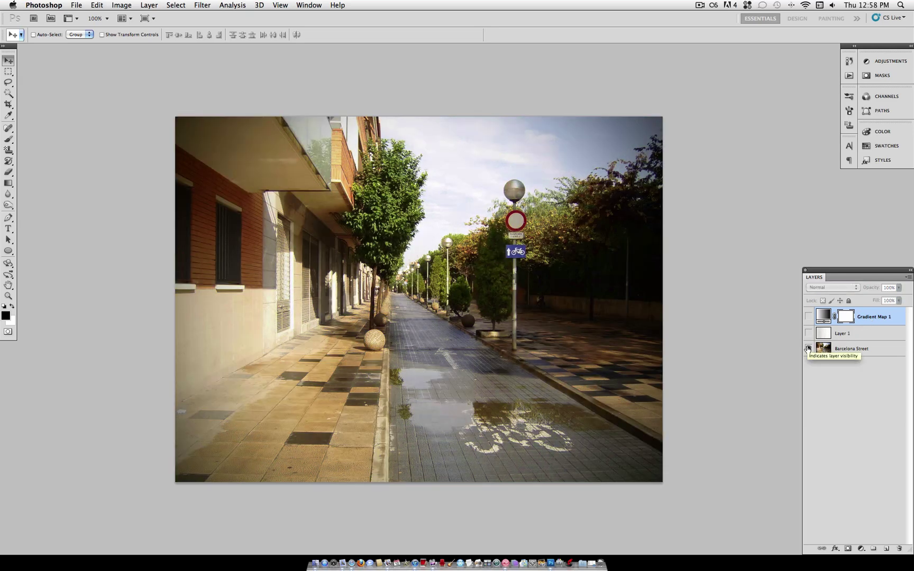
pyautogui.keyDown('alt'); pyautogui.click(807, 348); pyautogui.keyUp('alt')
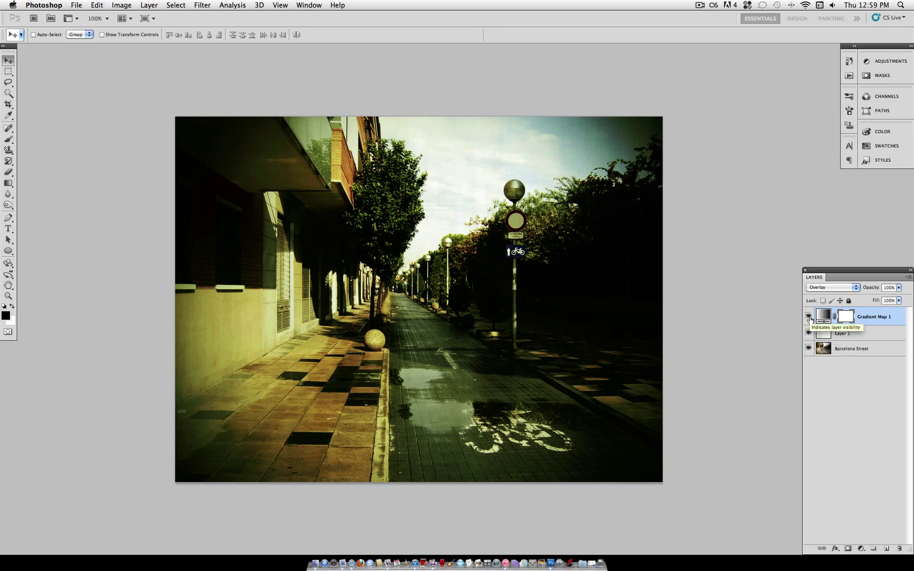
# Re-run Fibers on Layer 1 at Strength 3, randomizing the pattern several times
pyautogui.click(841, 334)
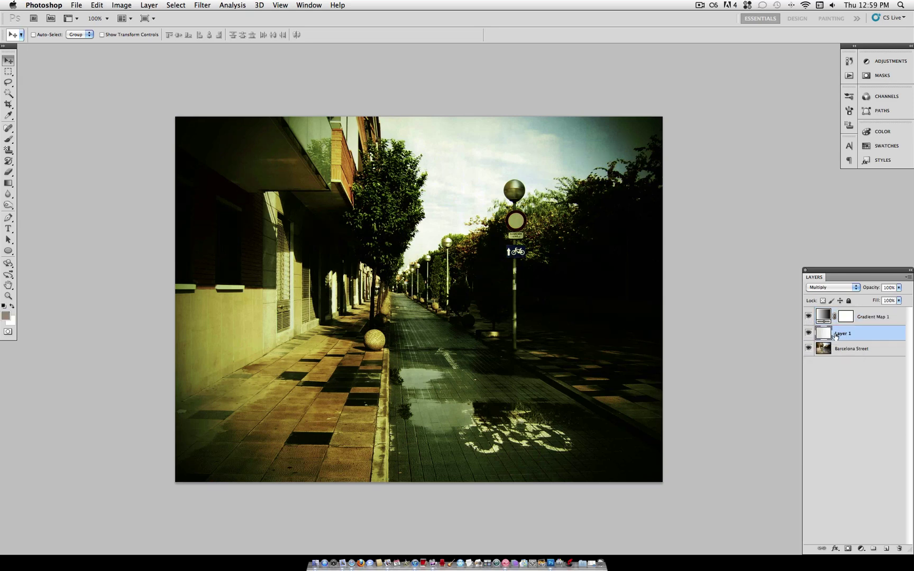
pyautogui.click(197, 4)
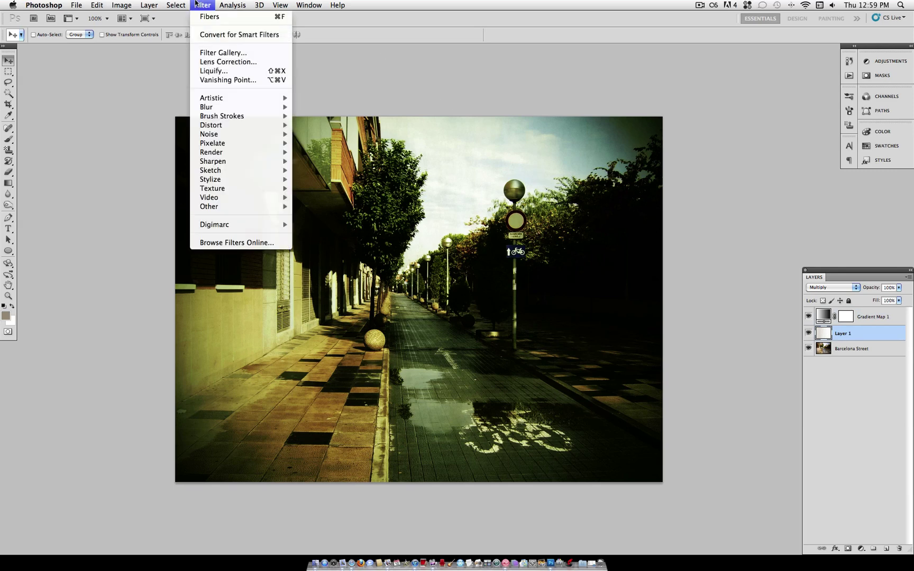
pyautogui.moveTo(258, 152)
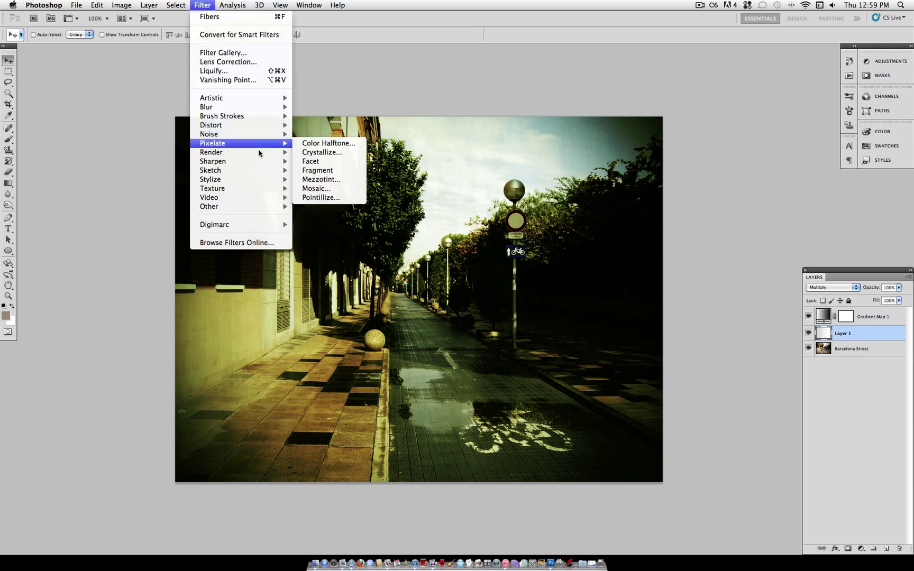
pyautogui.click(313, 170)
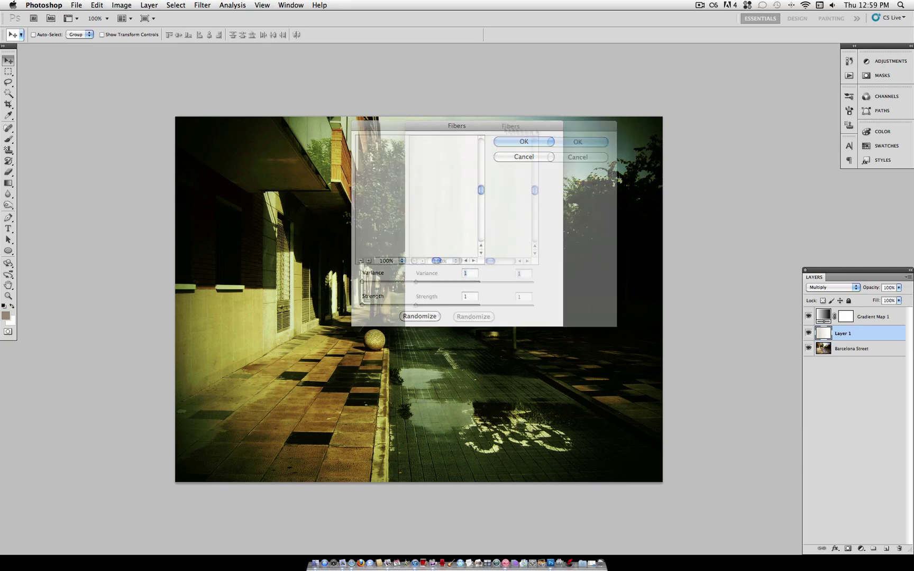
pyautogui.click(764, 325)
pyautogui.click(764, 326)
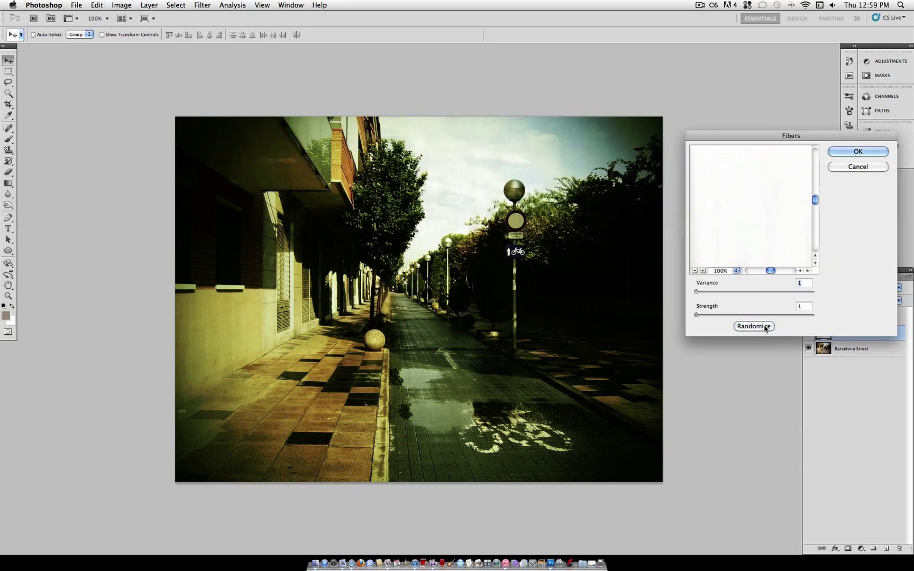
pyautogui.click(764, 327)
pyautogui.moveTo(695, 315); pyautogui.dragTo(698, 316)
pyautogui.click(751, 326)
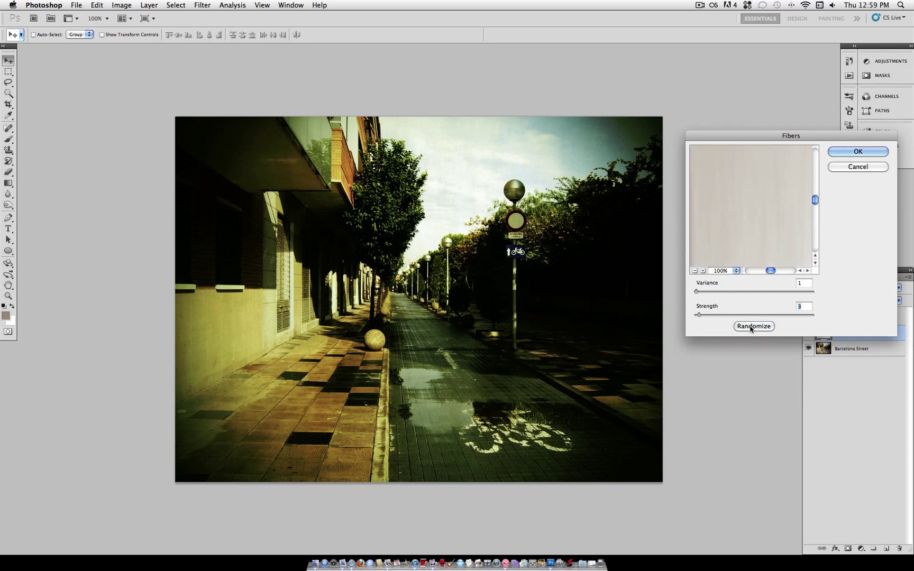
pyautogui.click(752, 327)
pyautogui.press('Return')
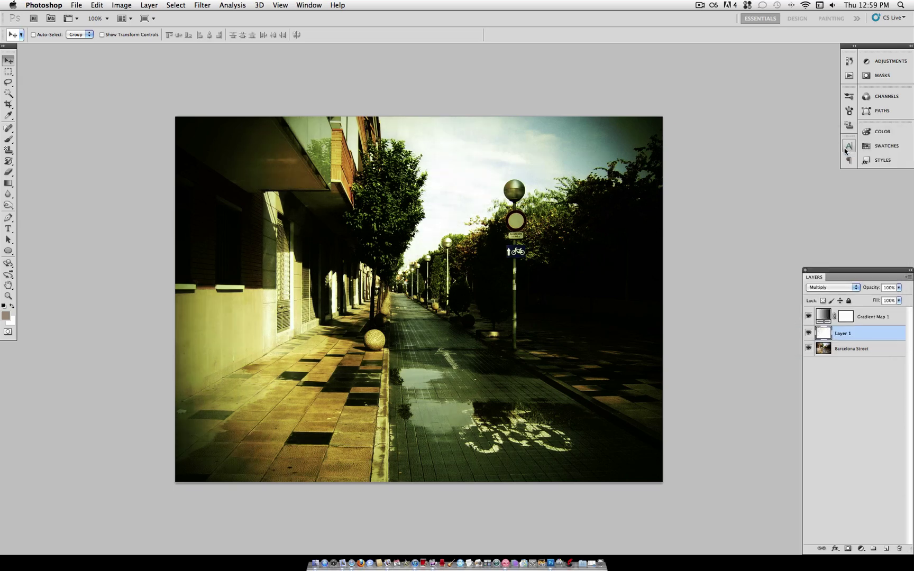
pyautogui.click(807, 332)
pyautogui.click(808, 333)
pyautogui.scroll(5, 423, 135)
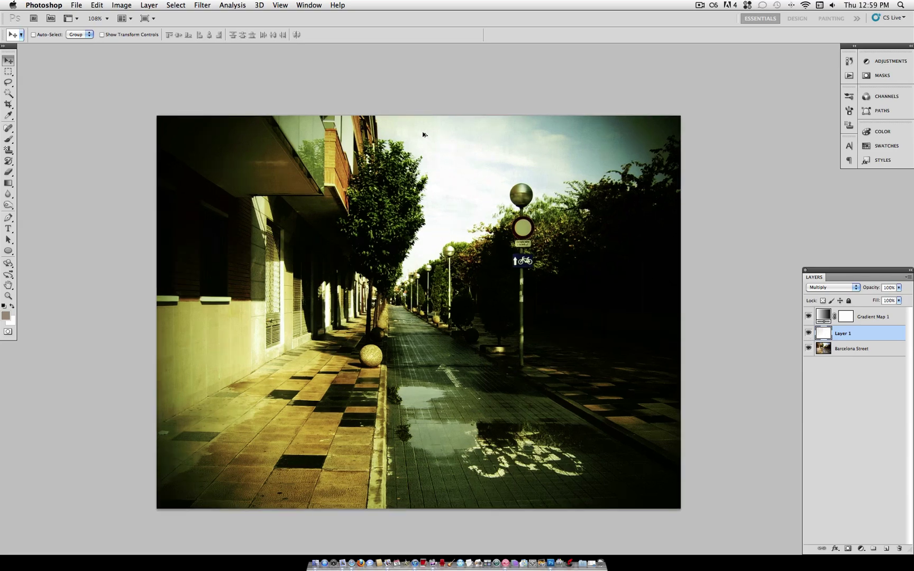
pyautogui.click(808, 333)
pyautogui.click(808, 333)
pyautogui.scroll(-5, 653, 258)
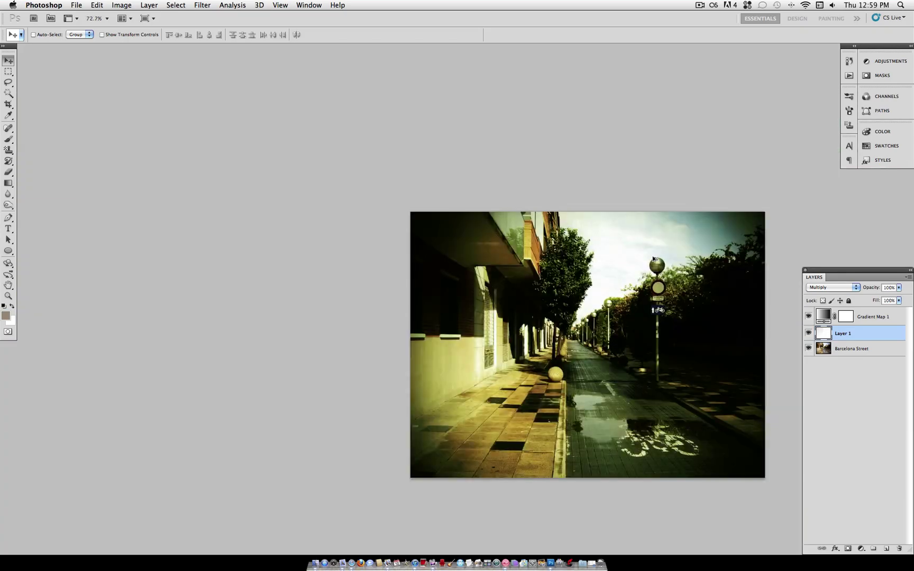
pyautogui.scroll(3, 653, 257)
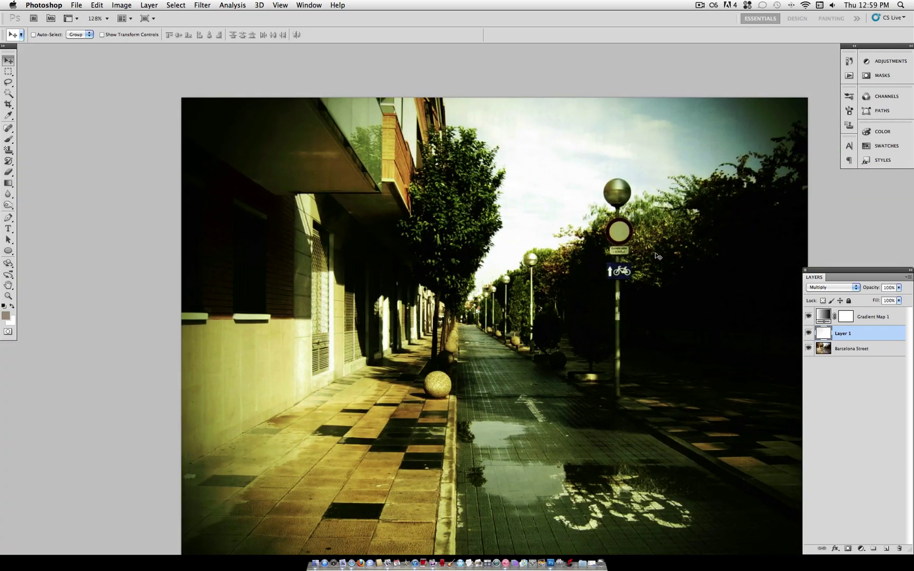